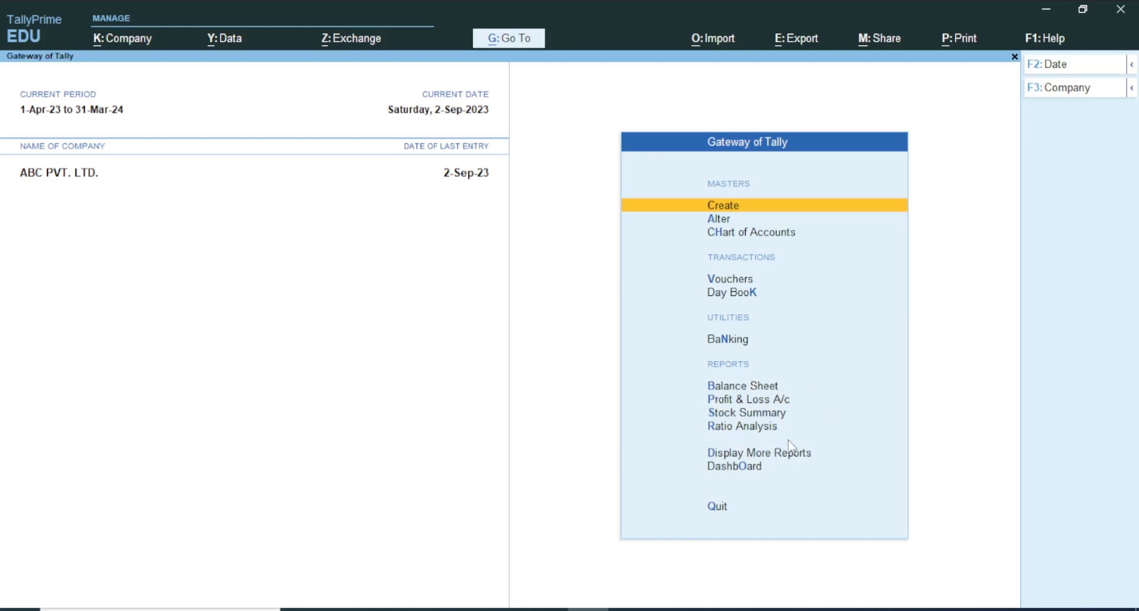
Review the customer's monthly ledger summary under Sundry Debtors in the Balance Sheet's Current Assets, and return to the Gateway
left_click(702, 385)
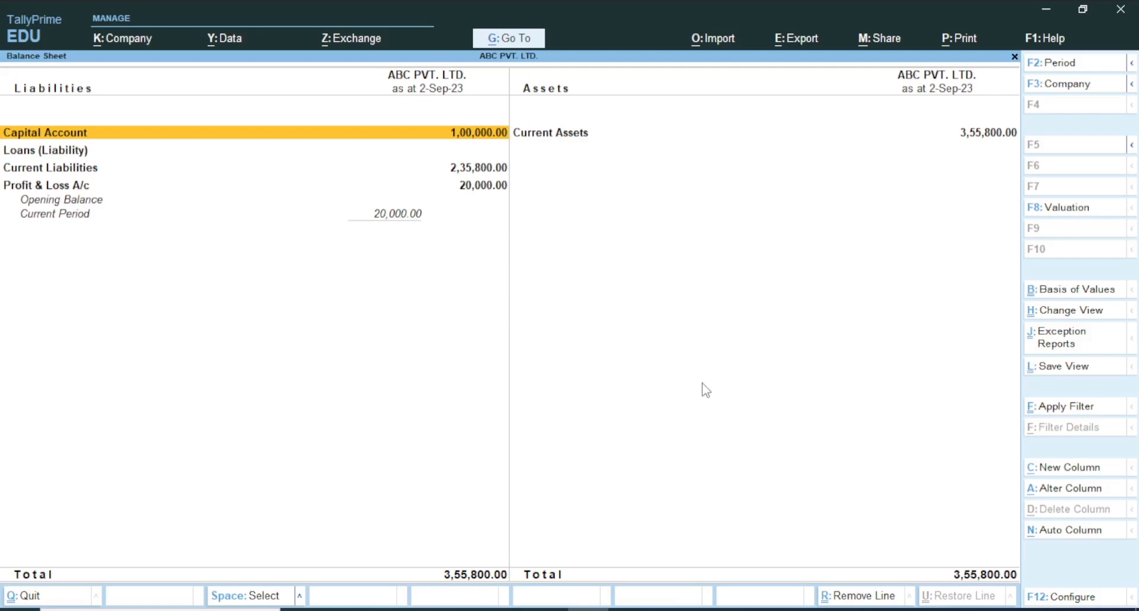
key("Right")
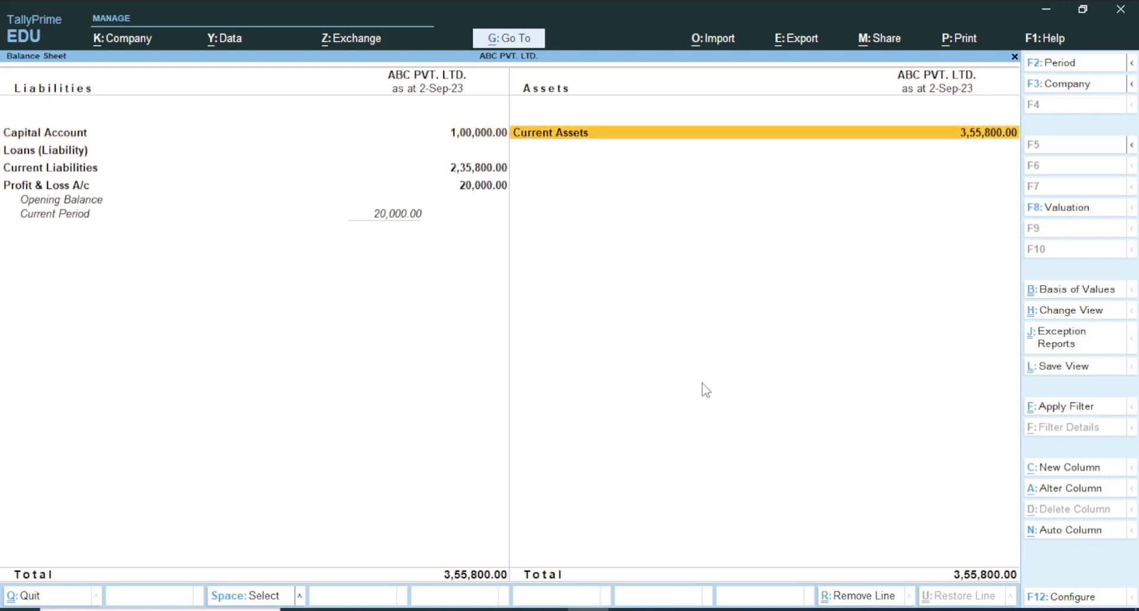
key("Return")
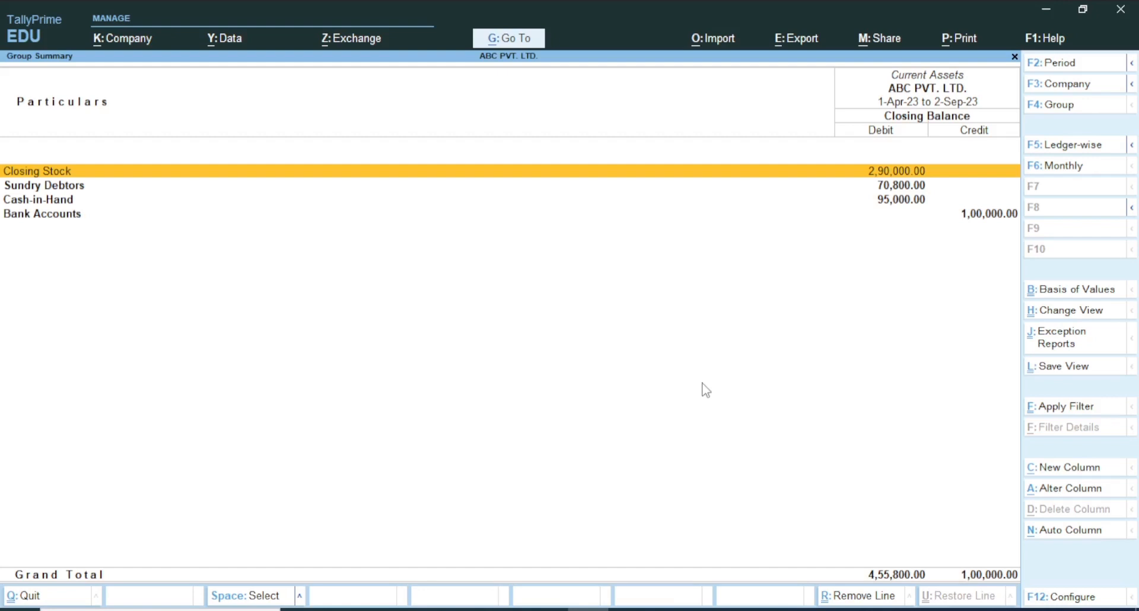
key("Down")
key("Return")
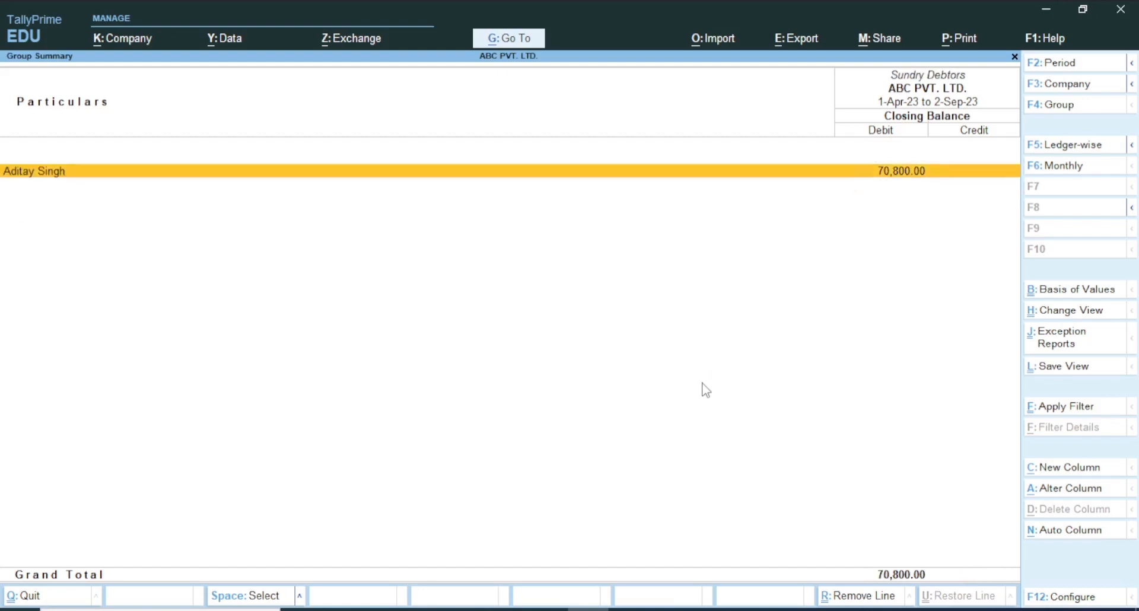
key("Return")
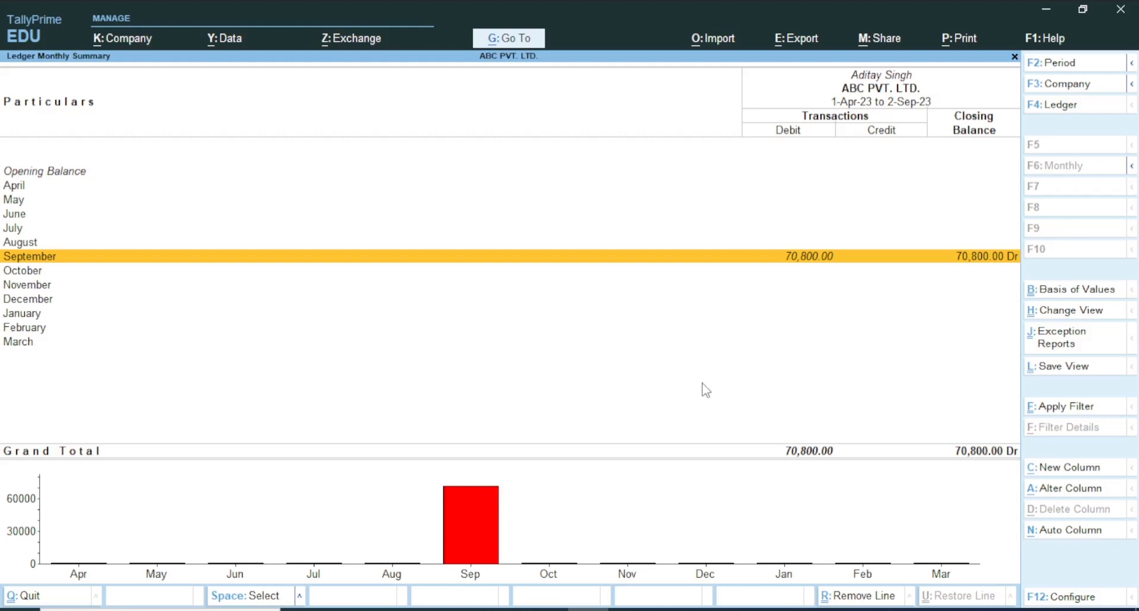
key("Escape")
key("Escape")
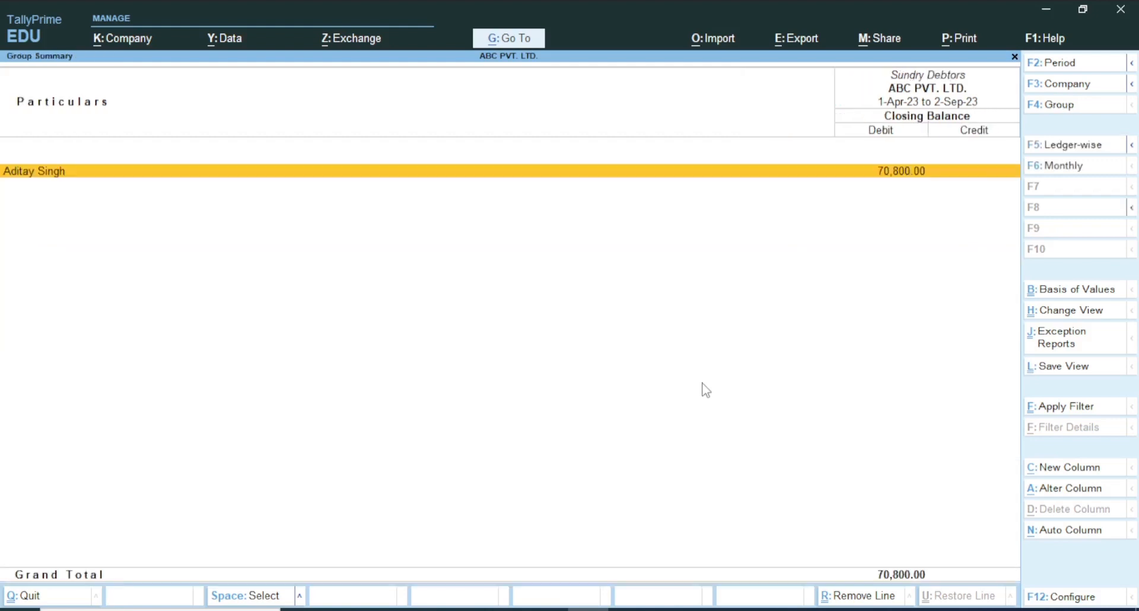
key("Escape")
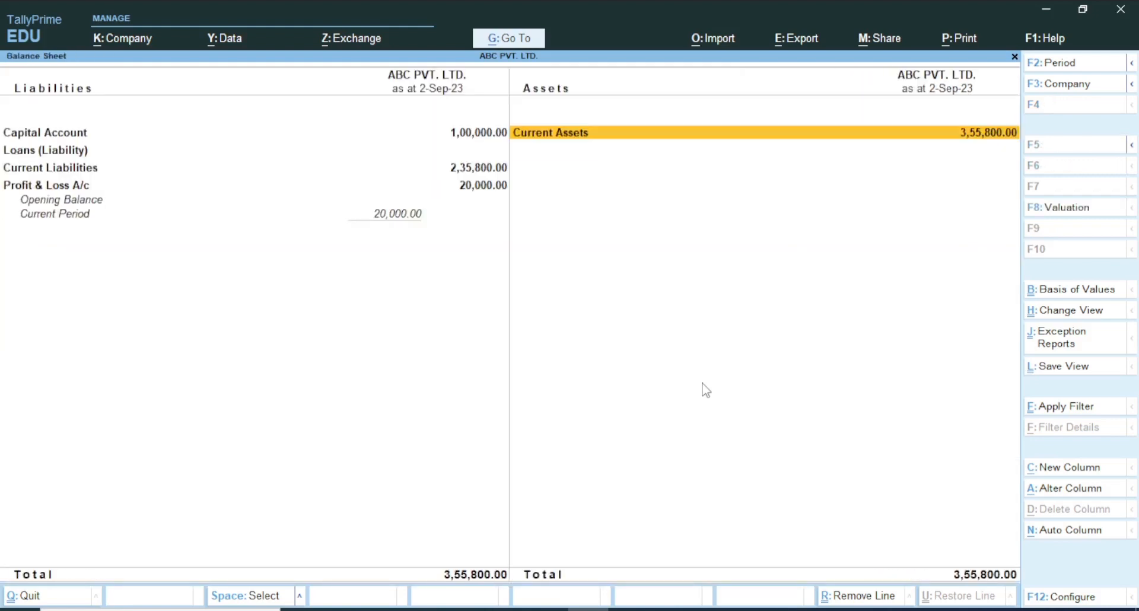
key("Escape")
key("Escape")
key("Escape")
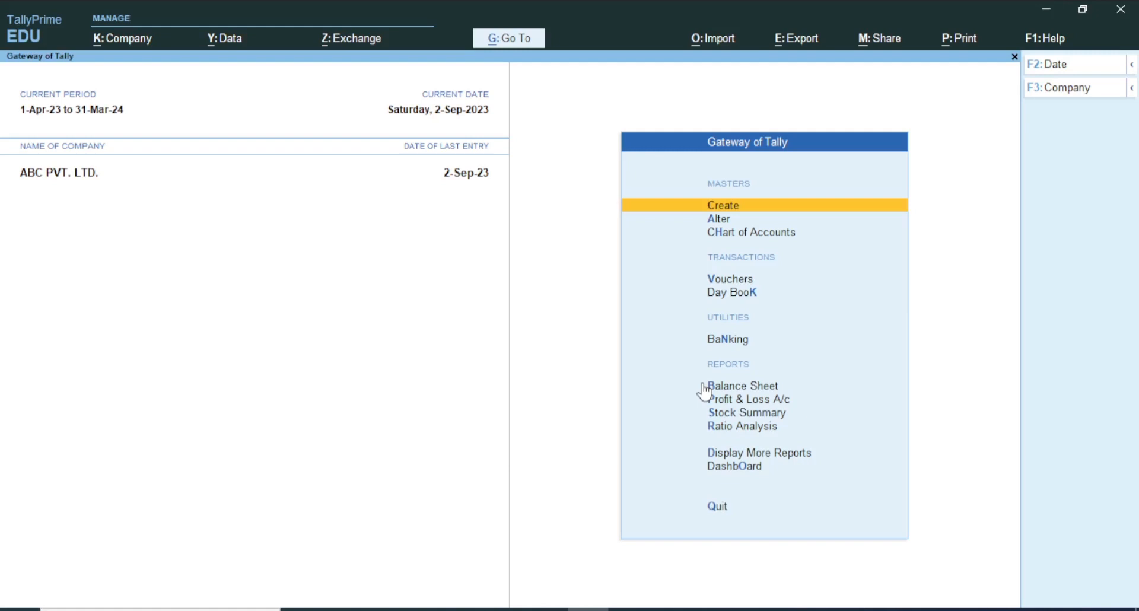
Start a receipt voucher with the ICICI Bank ledger as the receiving account
key("v")
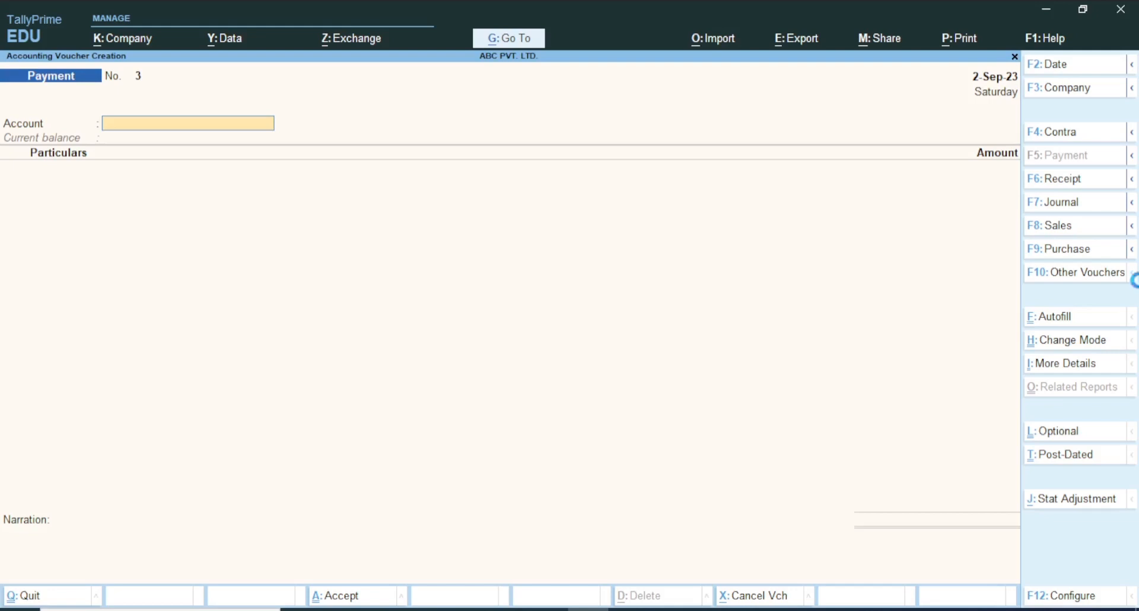
key("F6")
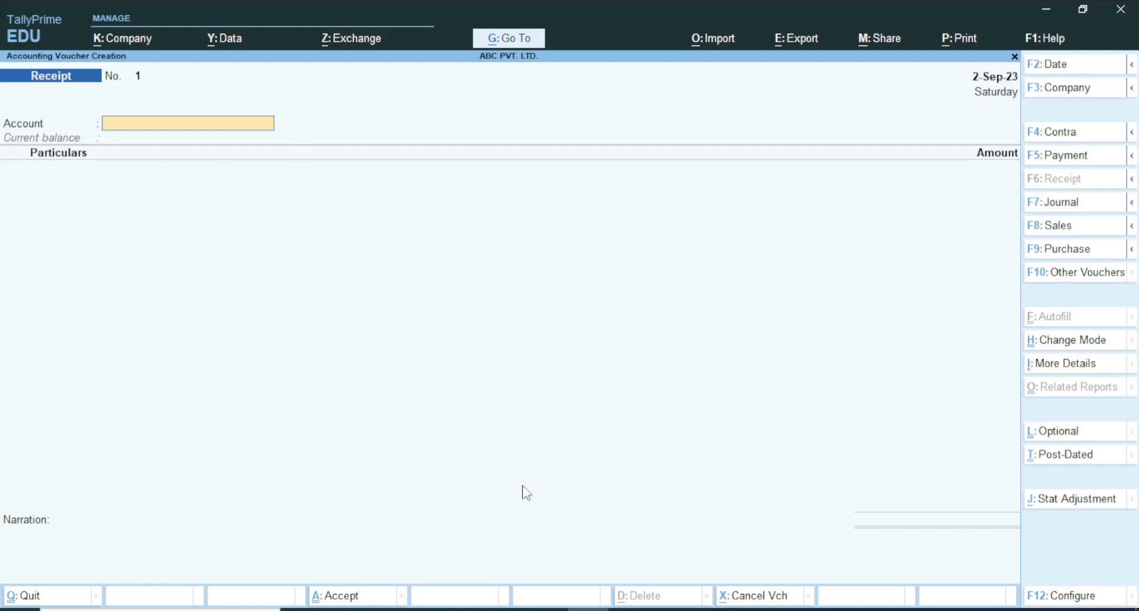
type("ICI")
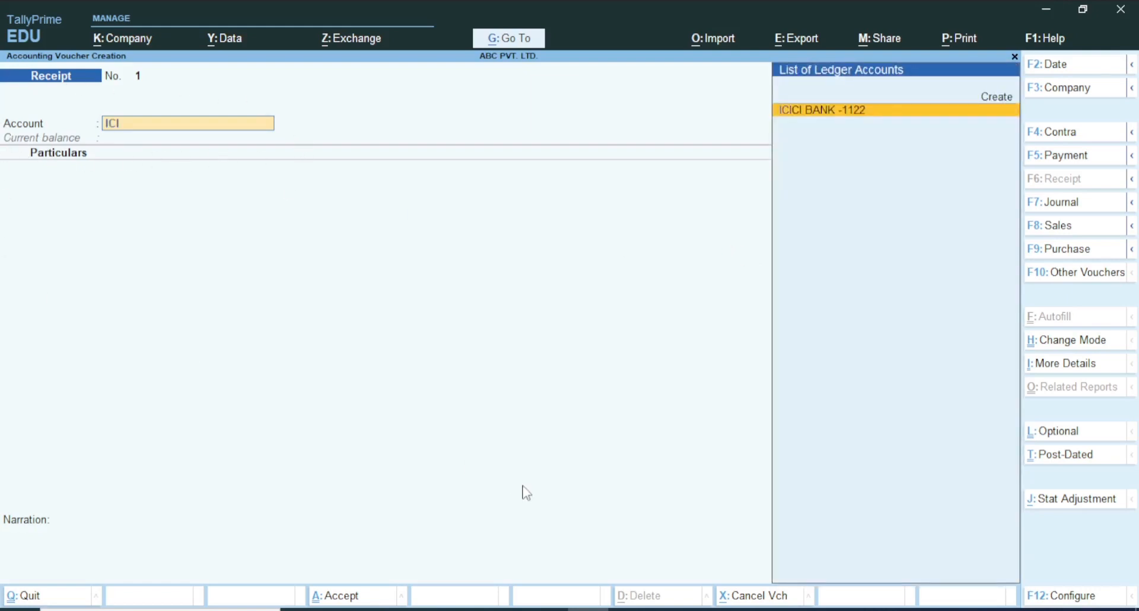
key("Return")
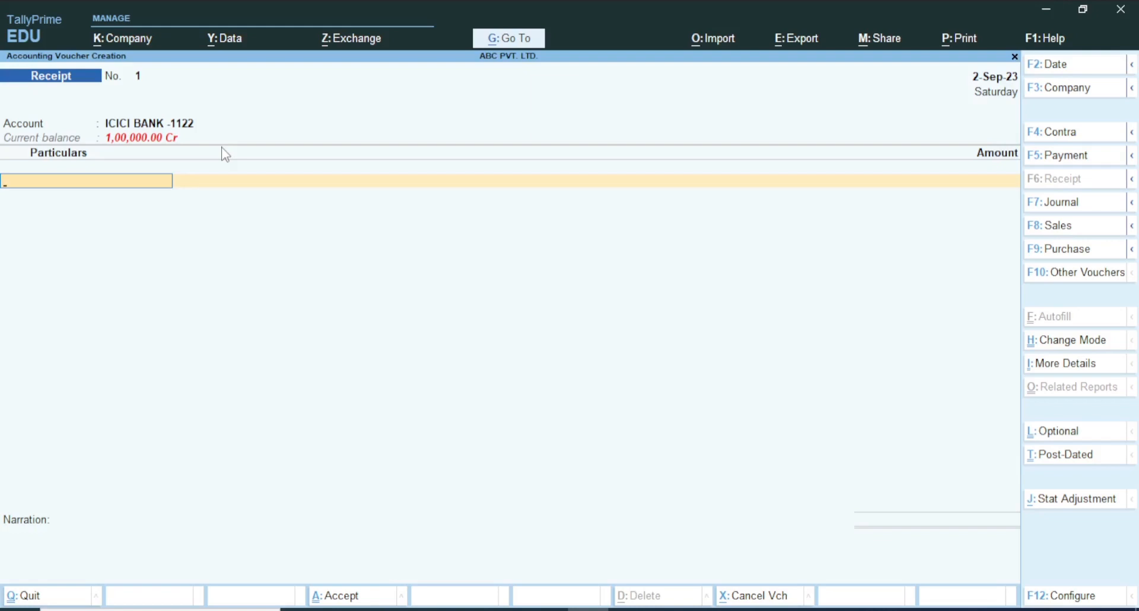
Enter the customer's ledger in the receipt voucher's particulars with an amount of 50,000
type("ADIT")
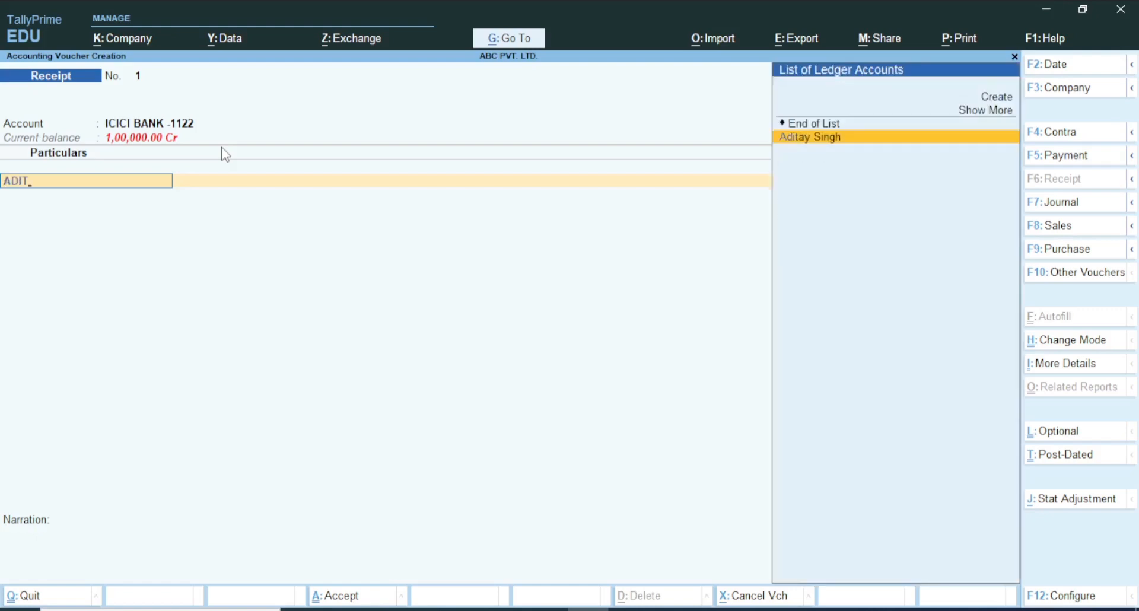
key("Return")
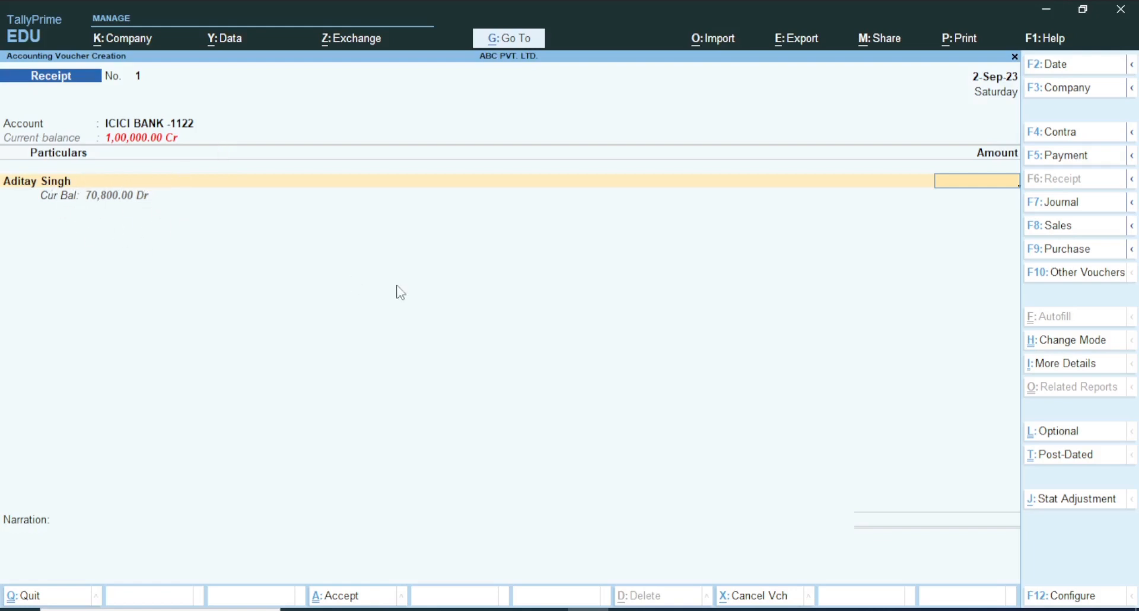
type("50000")
key("Return")
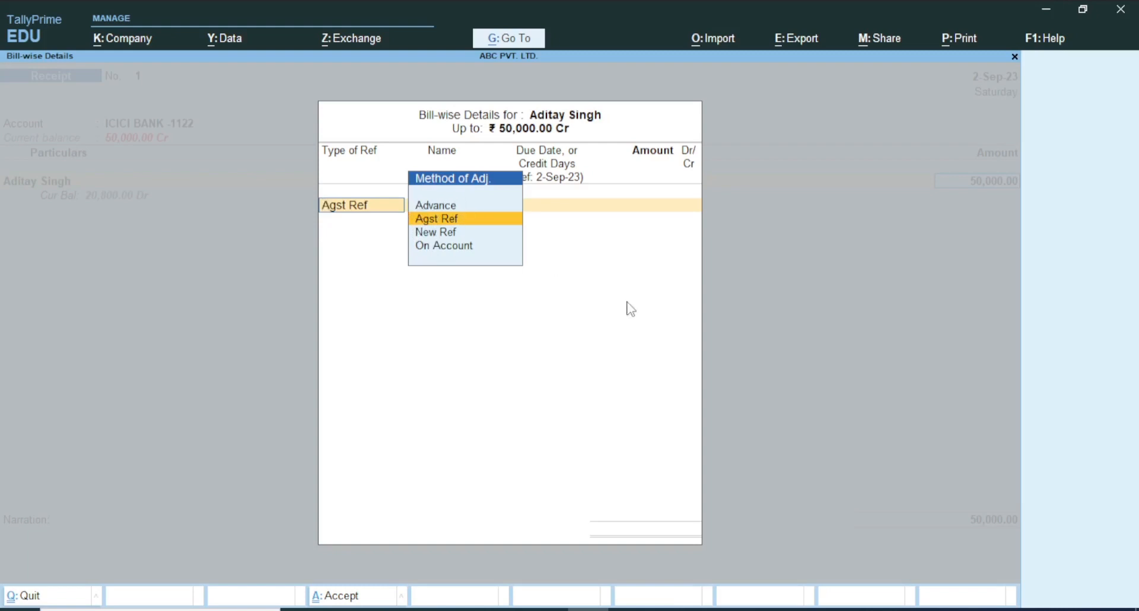
Allocate the full 50,000 as Agst Ref to the customer's pending bill 001/2023-24
key("Return")
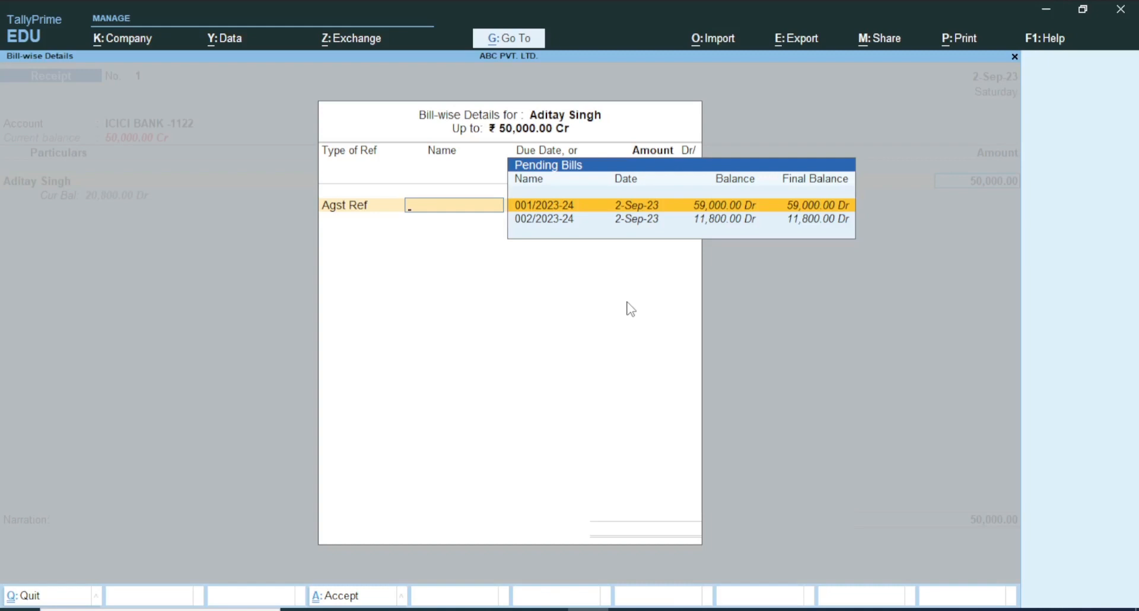
key("Return")
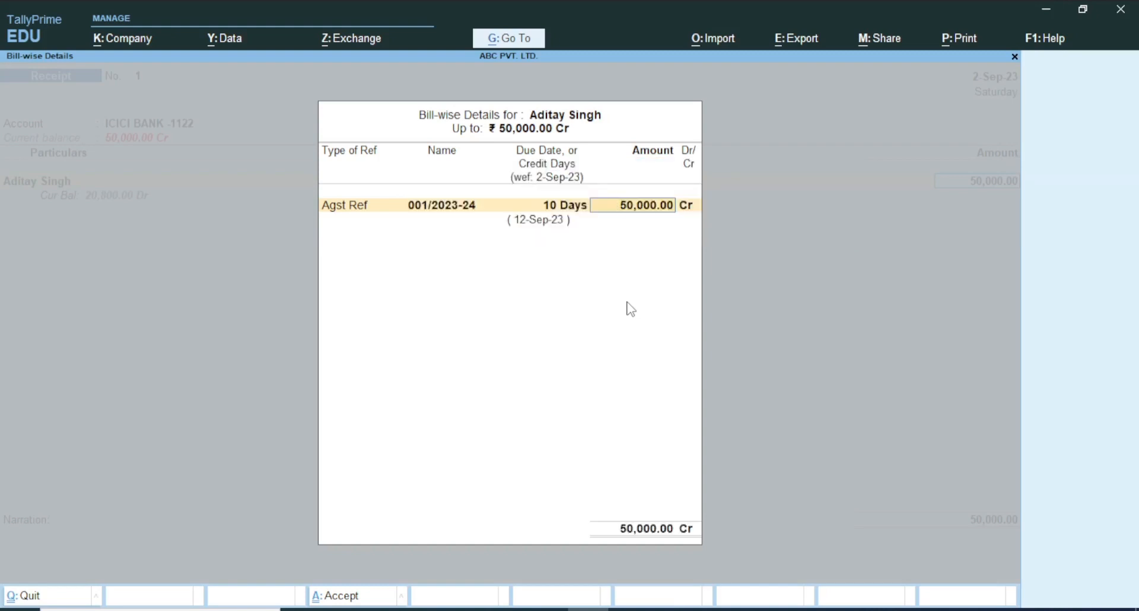
key("Return")
key("Return")
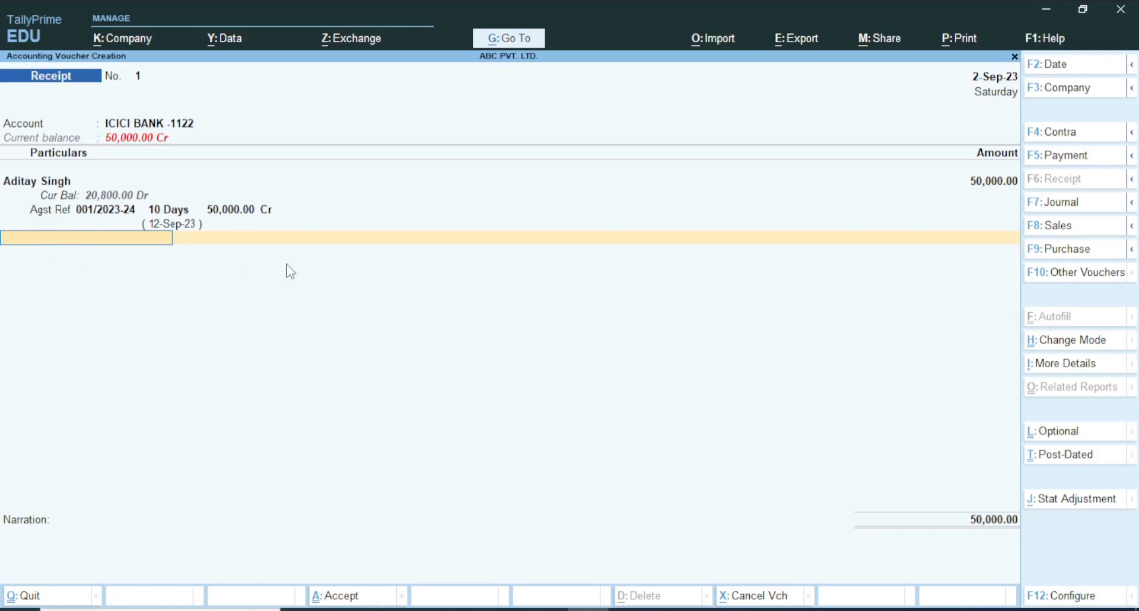
Accept the Cheque/DD bank allocation with blank instrument number and bank name, and save the receipt voucher without a narration
key("Return")
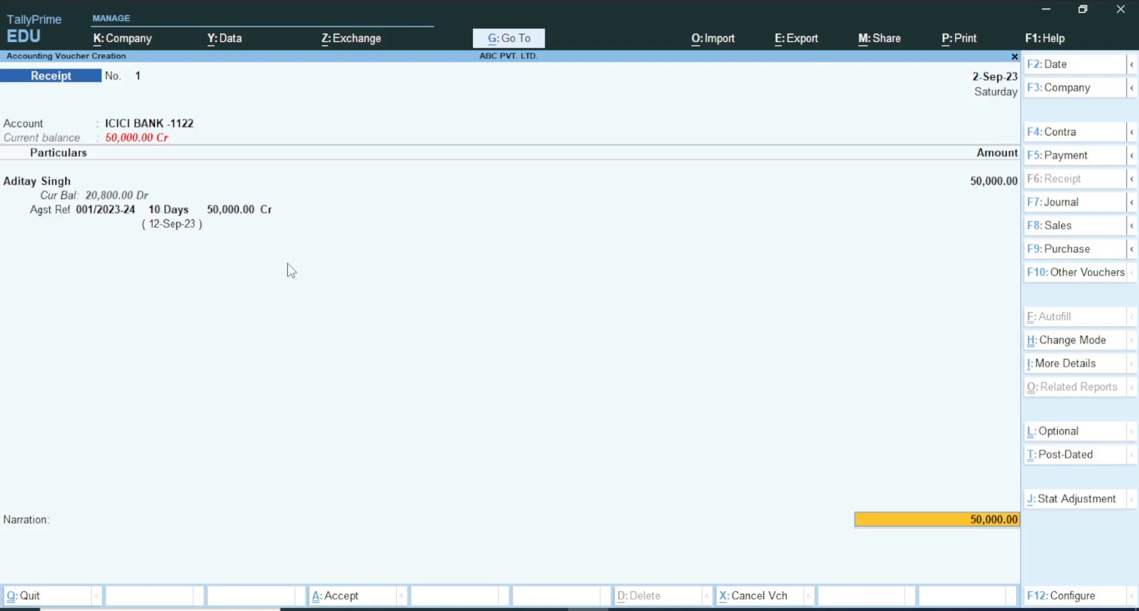
key("Return")
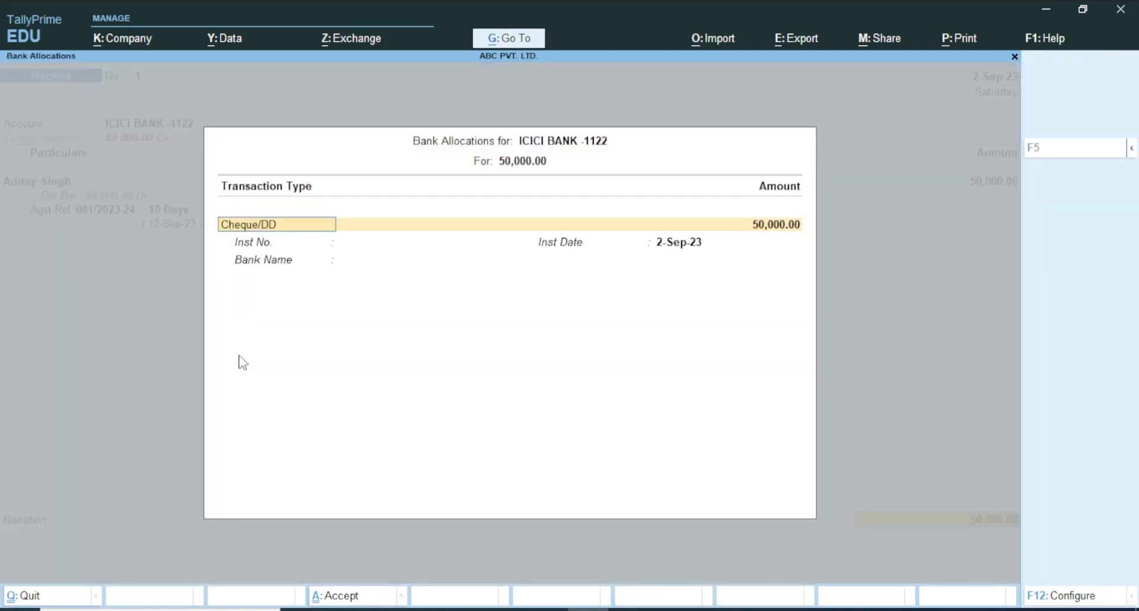
key("Return")
key("Return")
key("Return")
key("Return")
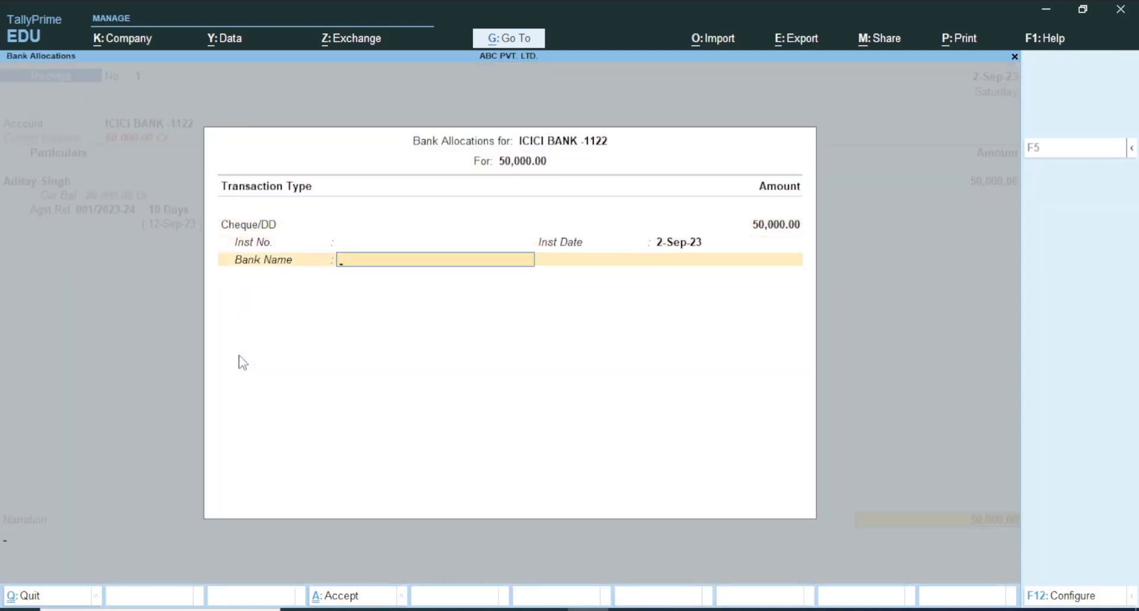
key("Return")
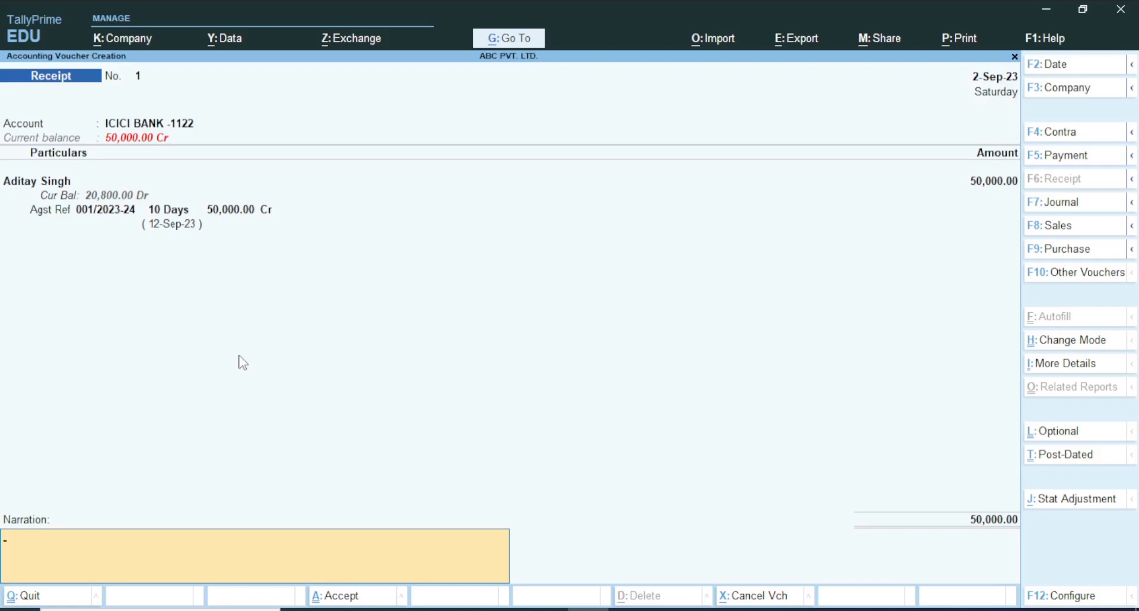
key("ctrl")
key("ctrl+a")
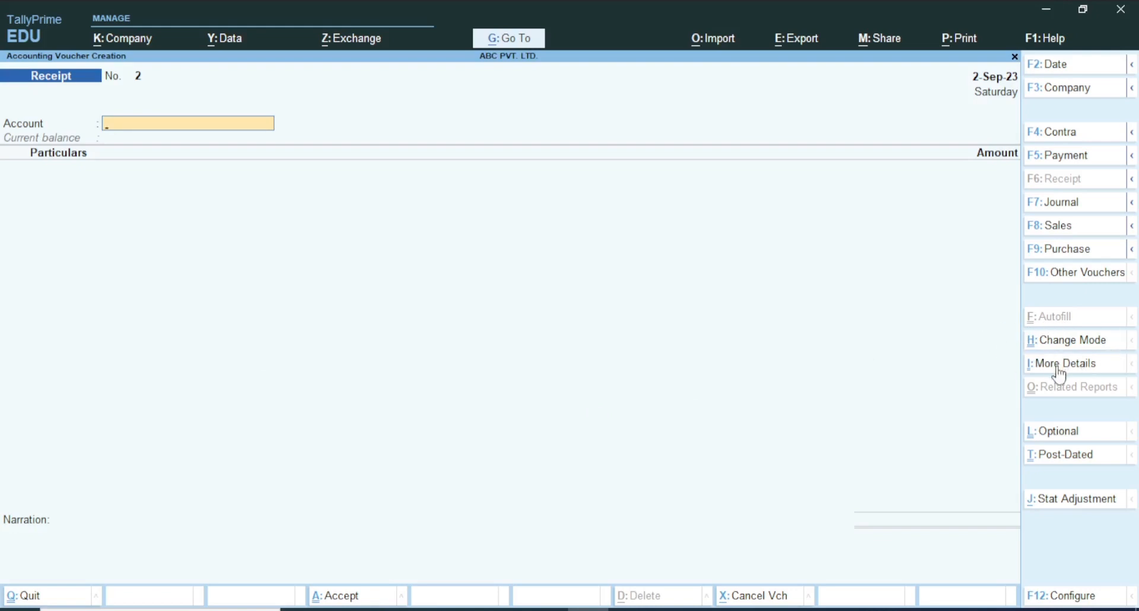
Change the receipt voucher mode to Double Entry and quit the blank voucher
key("ctrl")
key("ctrl+h")
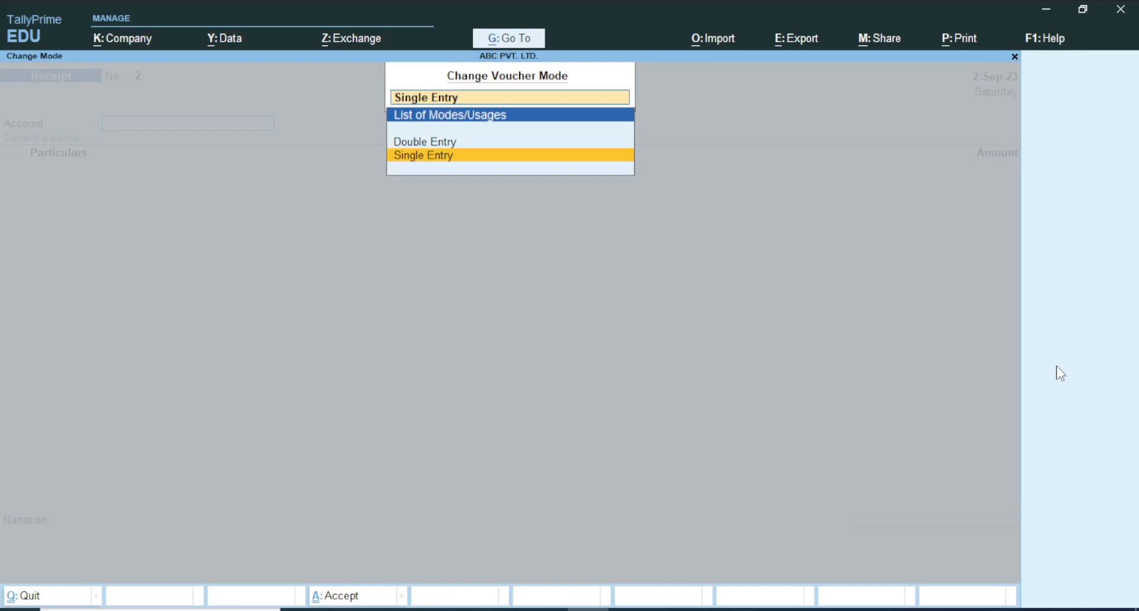
key("Up")
key("Return")
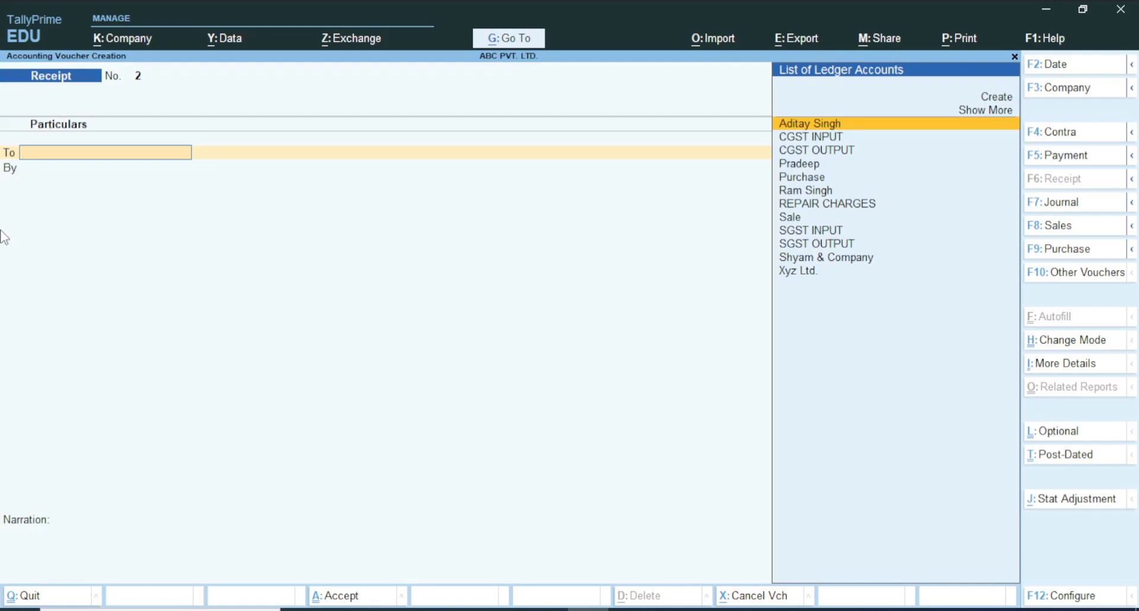
key("Escape")
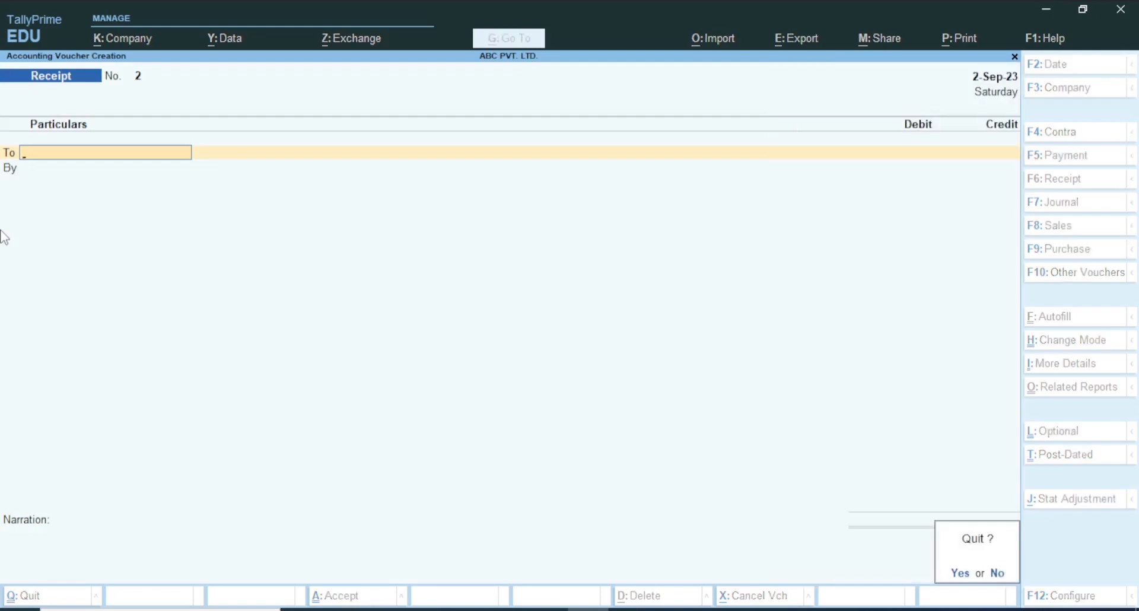
key("y")
key("c")
key("Escape")
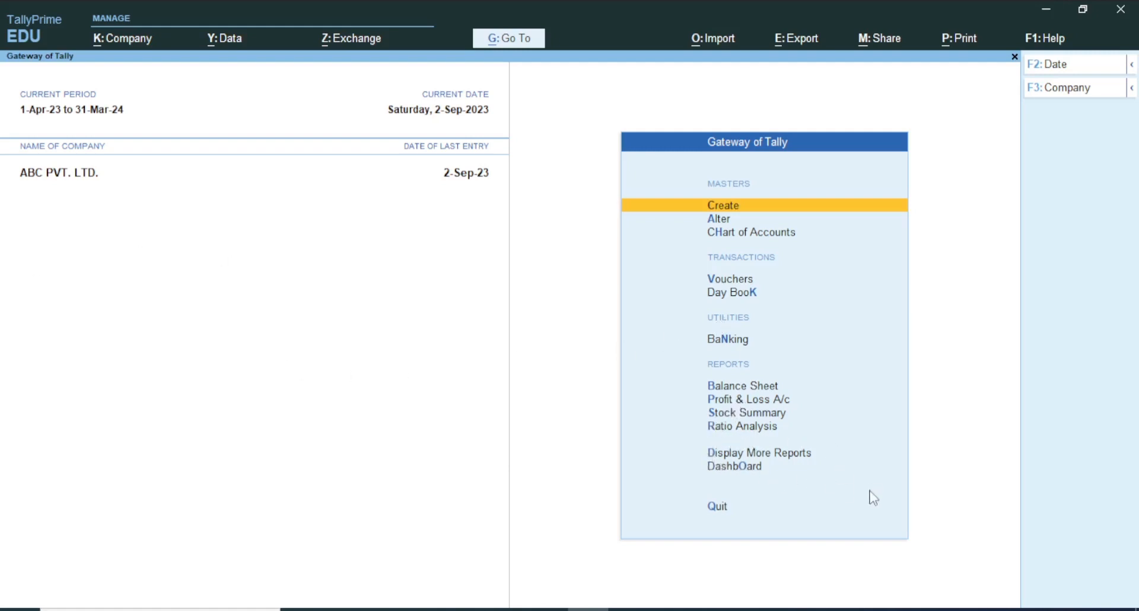
key("s")
key("Escape")
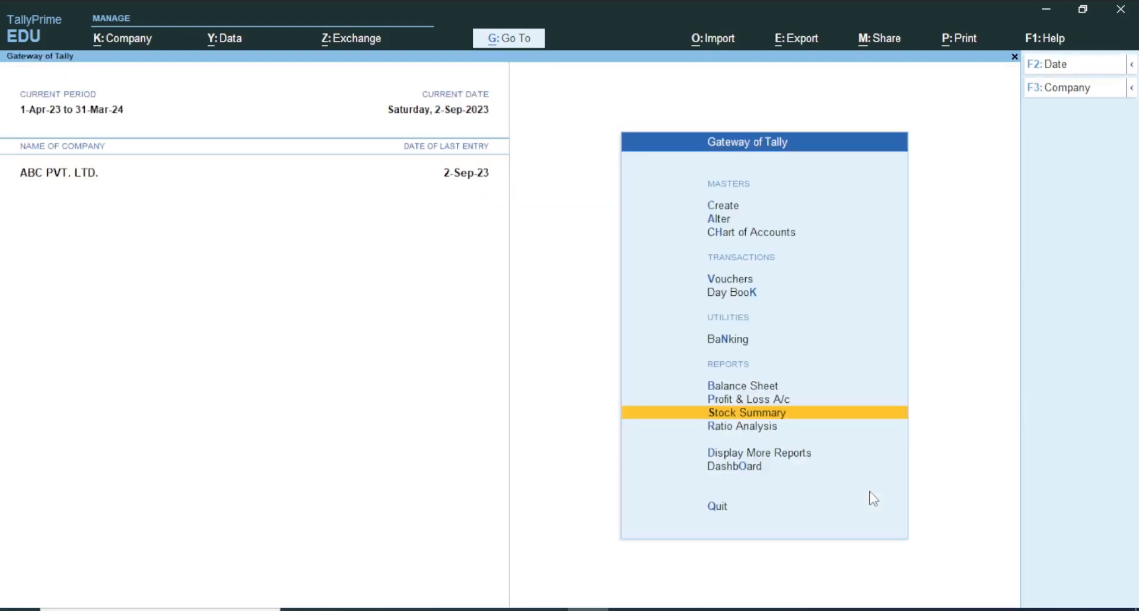
Display the customer's ledger vouchers from the Account Books to check the recorded receipt
key("d")
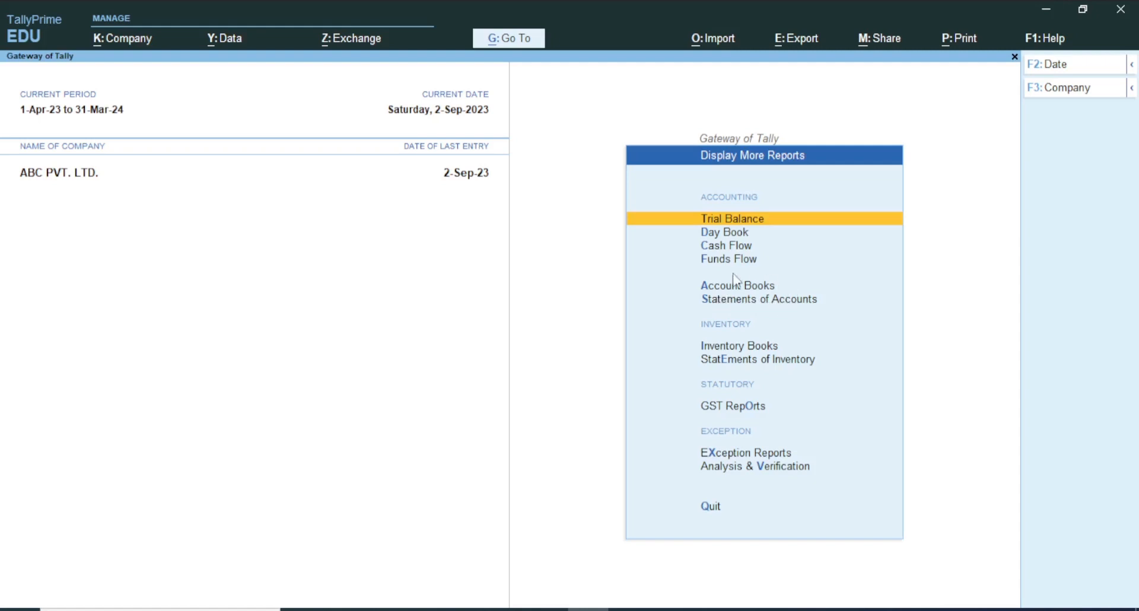
key("a")
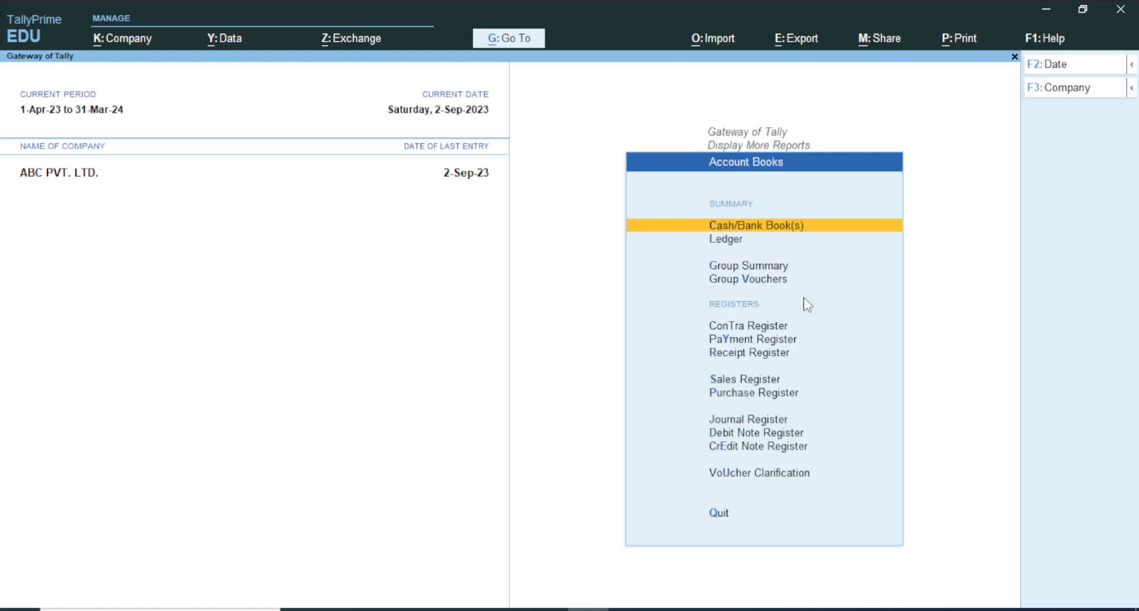
left_click(705, 240)
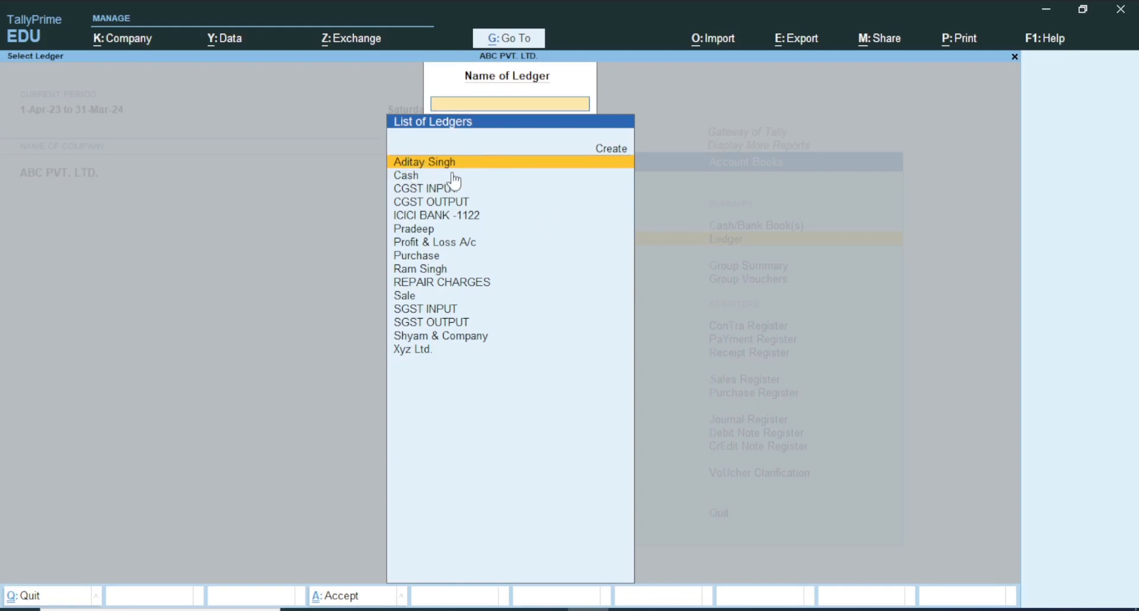
type("ADIT")
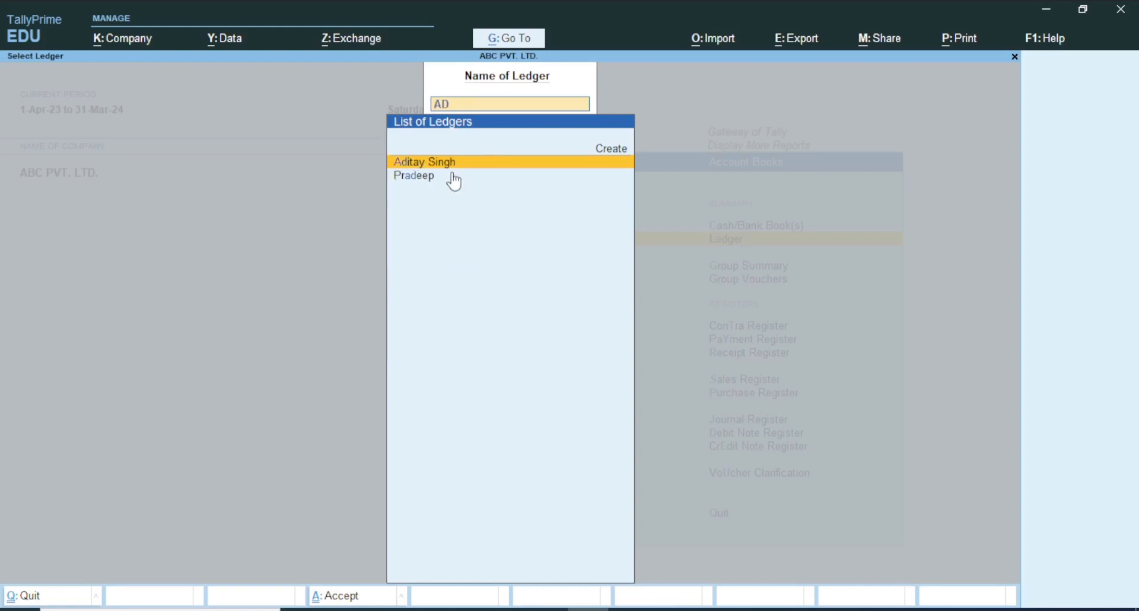
key("Return")
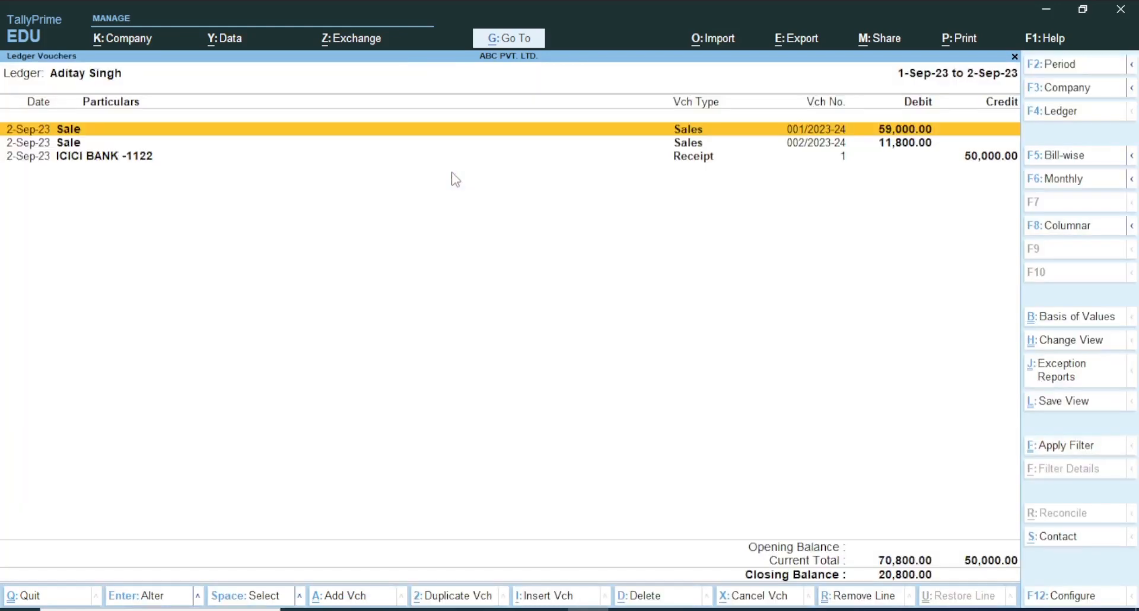